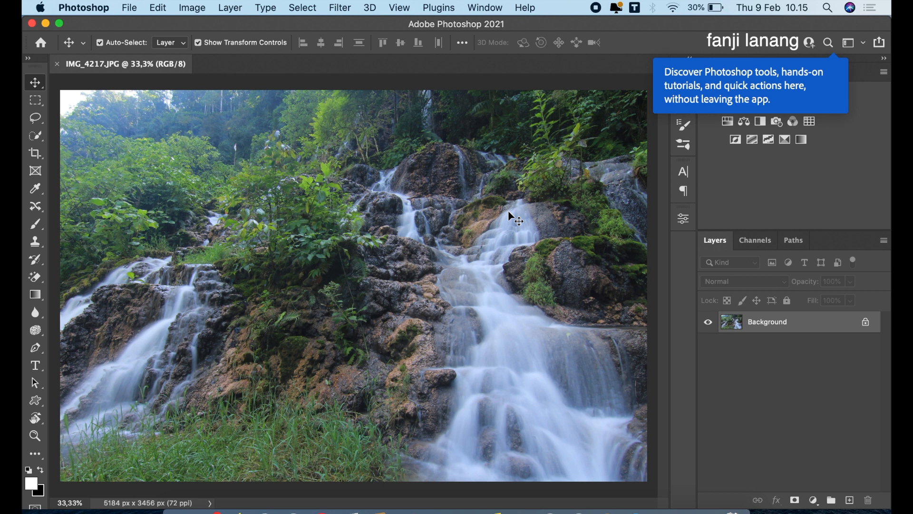
- Duplicate the Background layer and open the copy in the Camera Raw Filter
left_click_drag(769, 324, 850, 500)
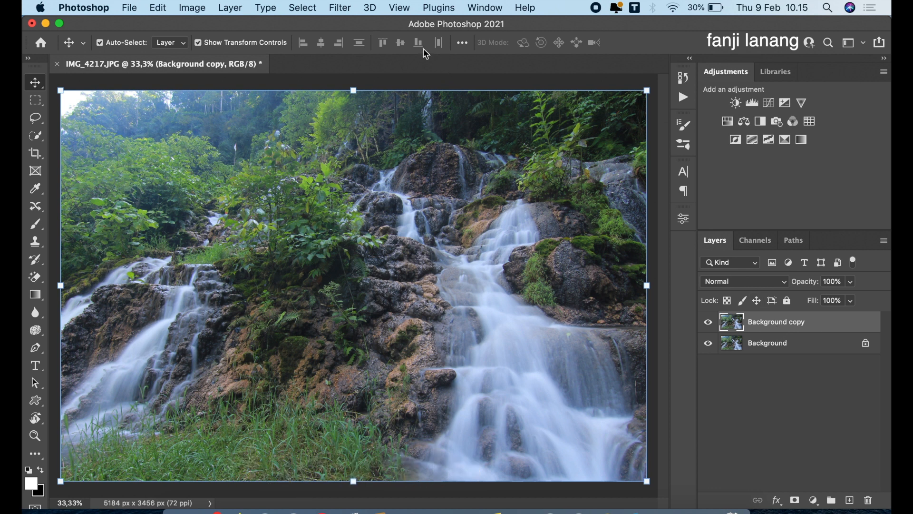
left_click(343, 8)
left_click(383, 112)
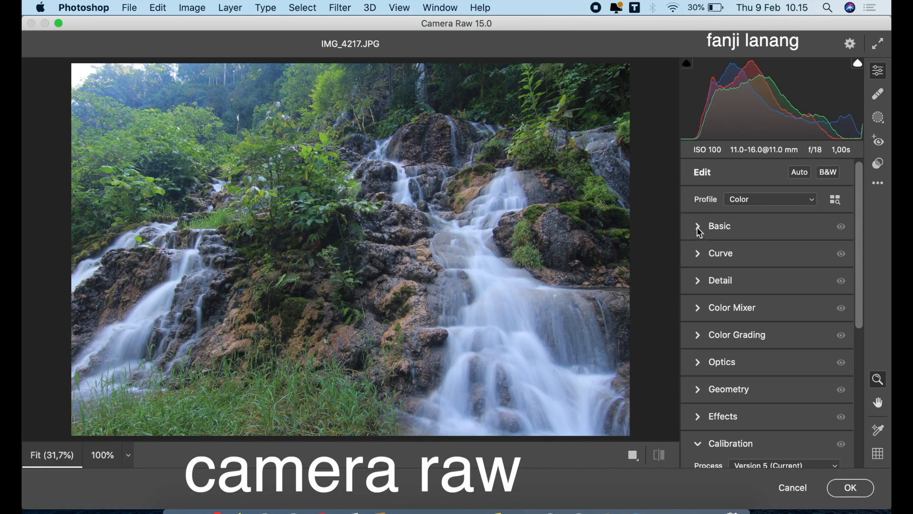
- In the Basic adjustments, set Contrast to +20, Highlights to -100 and Shadows to +100
left_click(699, 228)
left_click_drag(775, 302, 689, 328)
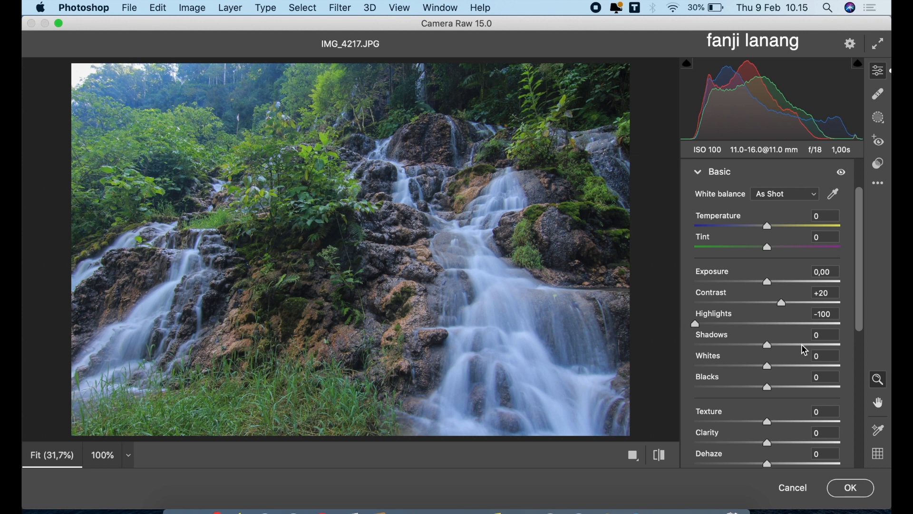
left_click_drag(804, 349, 884, 343)
left_click_drag(742, 343, 885, 343)
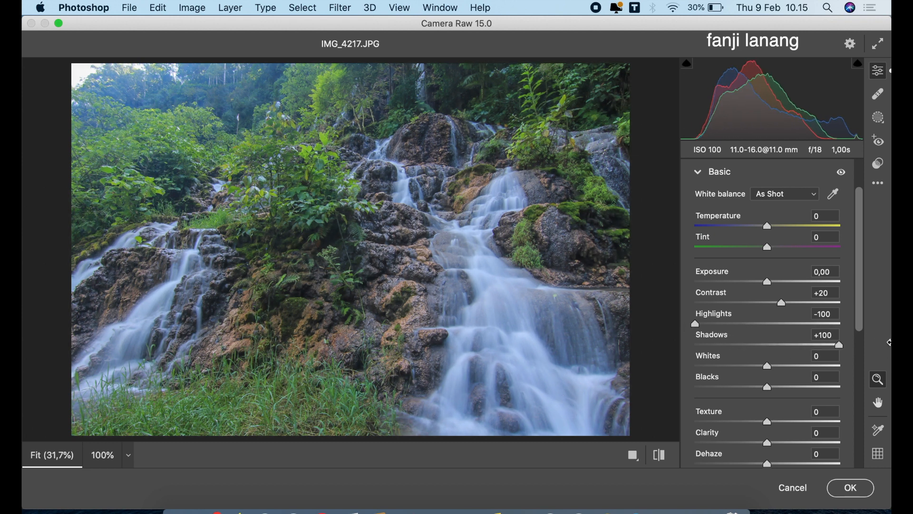
- Set Whites to -20, Blacks to -20 and Clarity to +10, and raise Dehaze to about +47
left_click(753, 366)
left_click_drag(755, 368, 757, 394)
left_click_drag(769, 443, 805, 462)
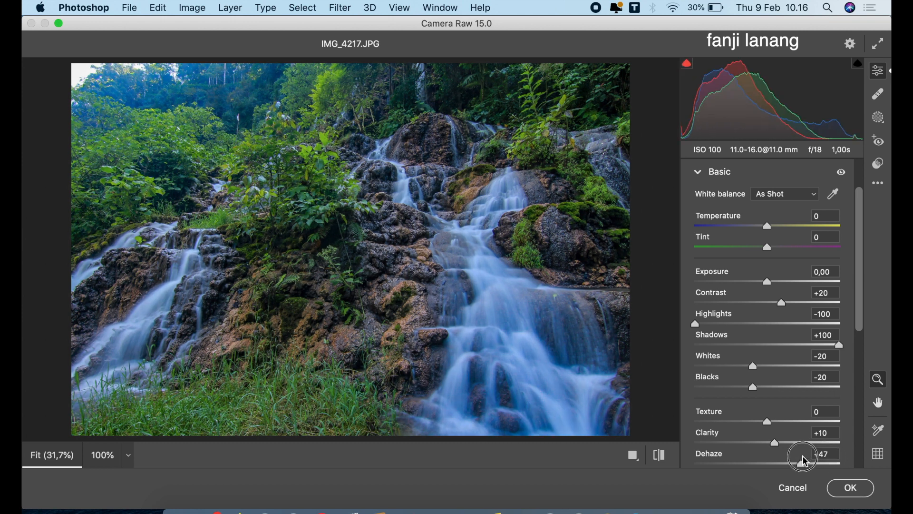
- Set Dehaze to +30, try Blacks at +100, and return Blacks to 0
left_click_drag(805, 461, 806, 460)
left_click_drag(782, 391, 880, 403)
left_click_drag(822, 463, 789, 473)
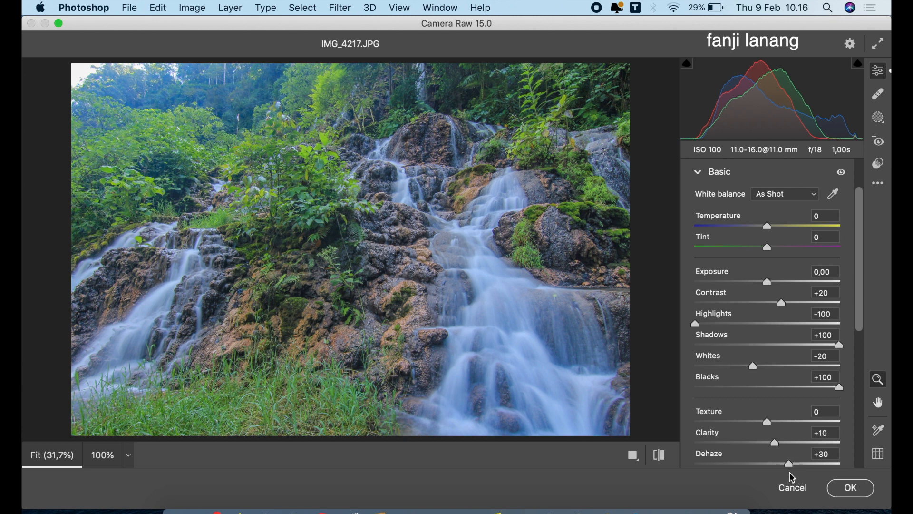
left_click(771, 395)
left_click_drag(768, 388, 767, 393)
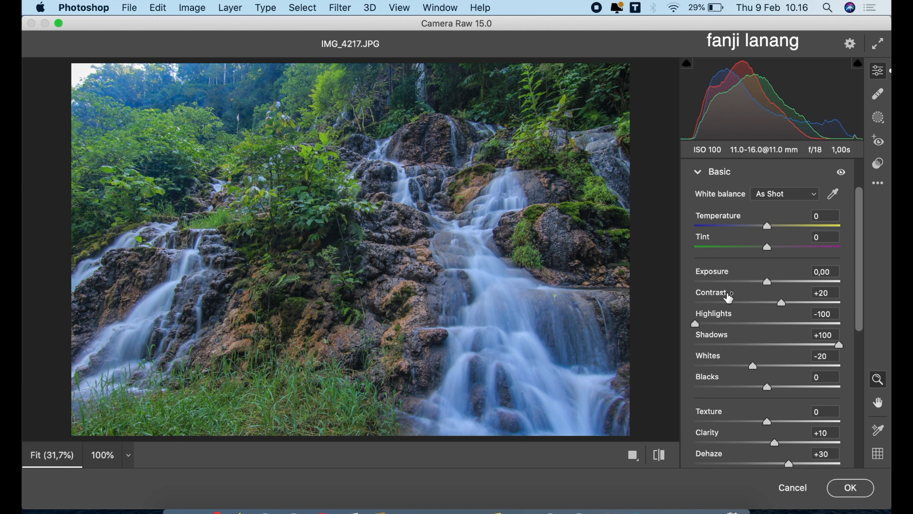
- Warm the white balance by setting Temperature to +5 and Tint to +5
left_click_drag(769, 290, 770, 303)
mouse_move(862, 256)
left_mouse_down()
mouse_move(862, 276)
mouse_move(863, 261)
left_mouse_up()
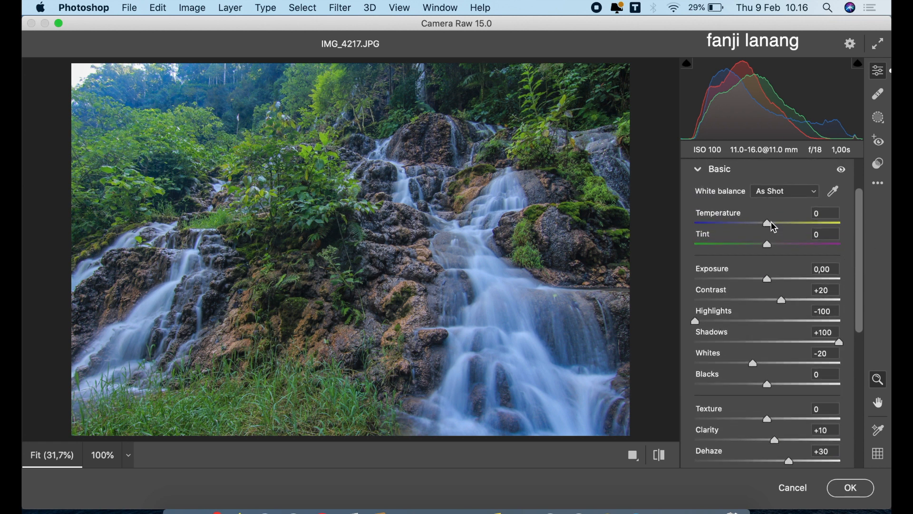
mouse_move(768, 245)
left_mouse_down()
mouse_move(776, 254)
mouse_move(777, 228)
mouse_move(770, 238)
left_mouse_up()
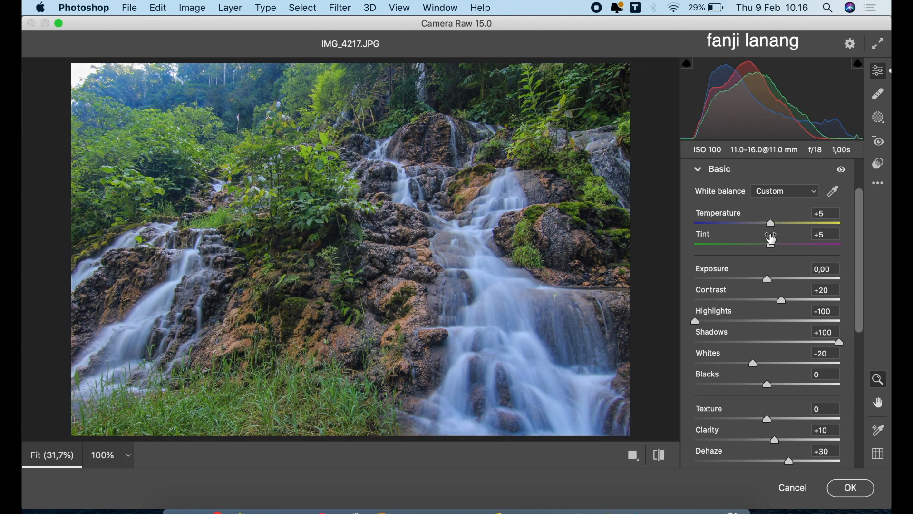
- Compare the edited photo with its default settings several times
left_click(663, 455)
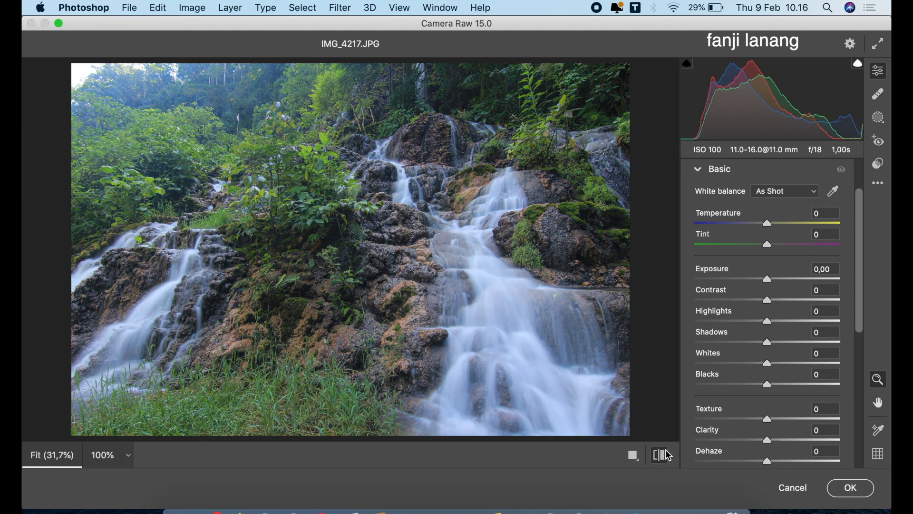
left_click(664, 455)
left_click(664, 455)
left_click(663, 456)
left_click(664, 455)
left_click(664, 455)
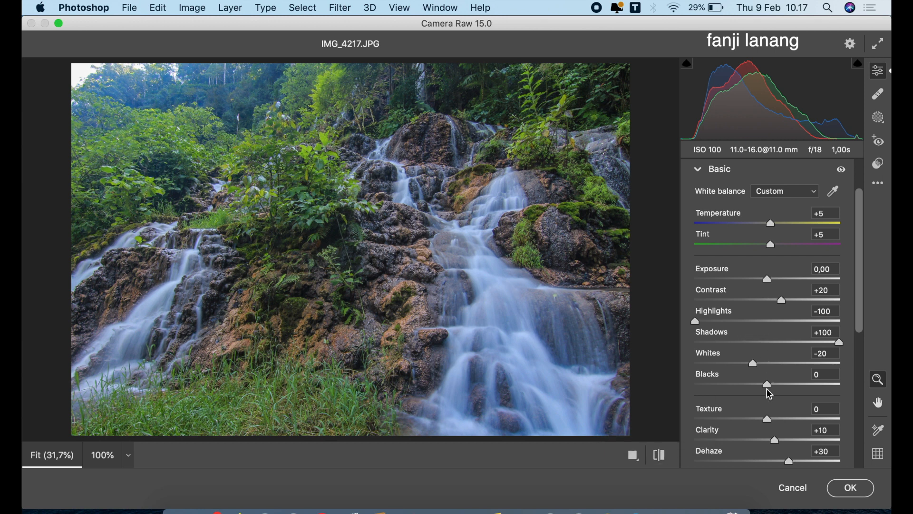
- Set Texture to +5, and set both Vibrance and Saturation to +15
mouse_move(769, 423)
left_mouse_down()
mouse_move(847, 424)
mouse_move(694, 416)
mouse_move(855, 409)
mouse_move(781, 414)
mouse_move(771, 430)
left_mouse_up()
left_click_drag(858, 286, 861, 327)
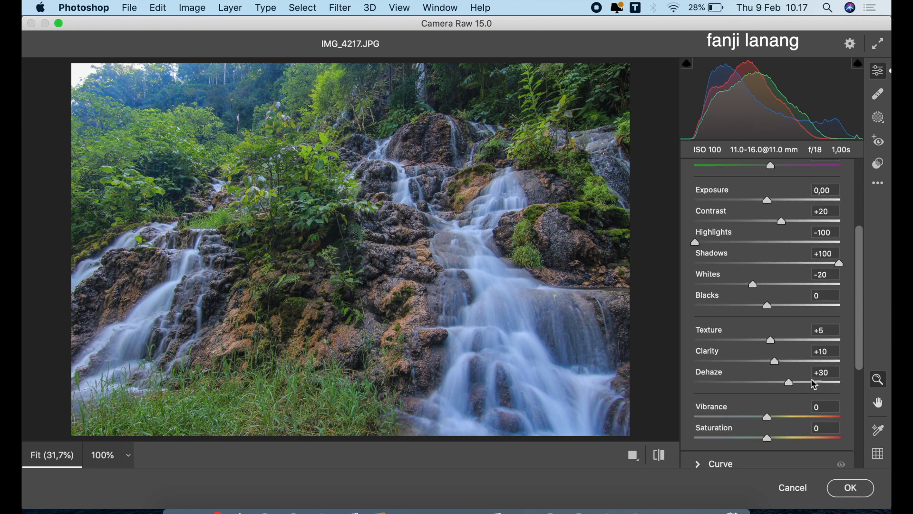
left_click_drag(772, 418, 782, 447)
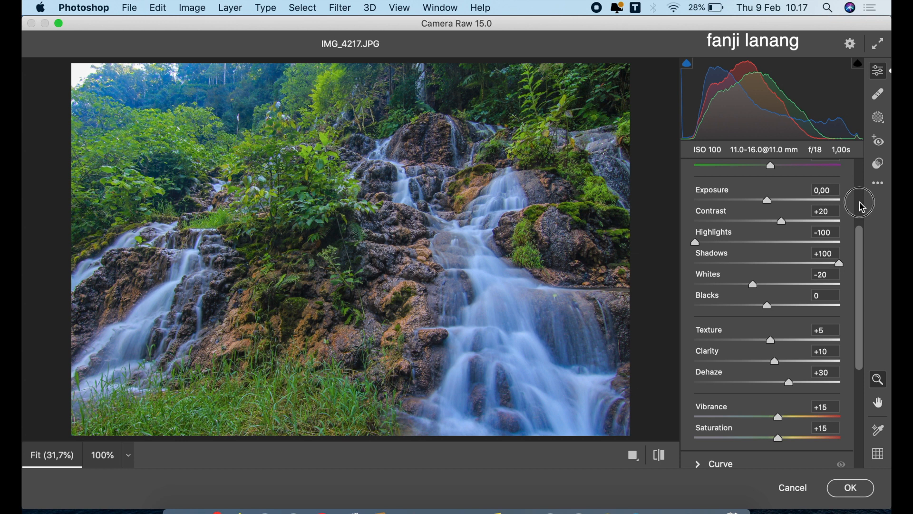
- Raise the white balance Temperature to +10 and compare the photo with its default settings
scroll(863, 204, "up", 5)
left_click(862, 200)
left_click(777, 285)
left_click_drag(777, 284, 781, 287)
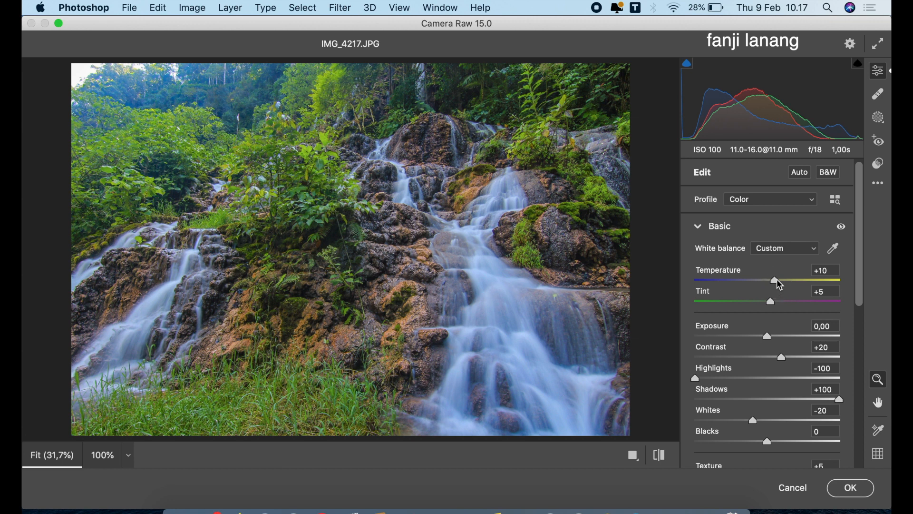
left_click(699, 227)
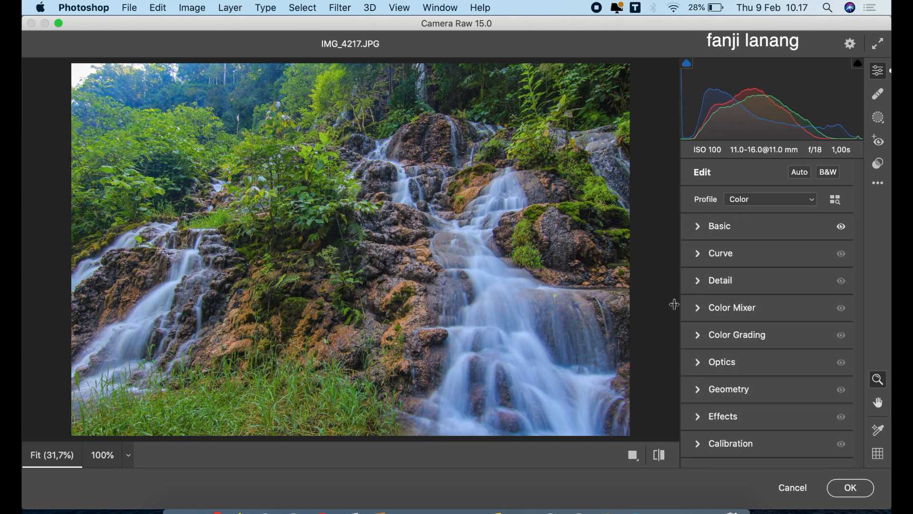
left_click(663, 455)
left_click(664, 455)
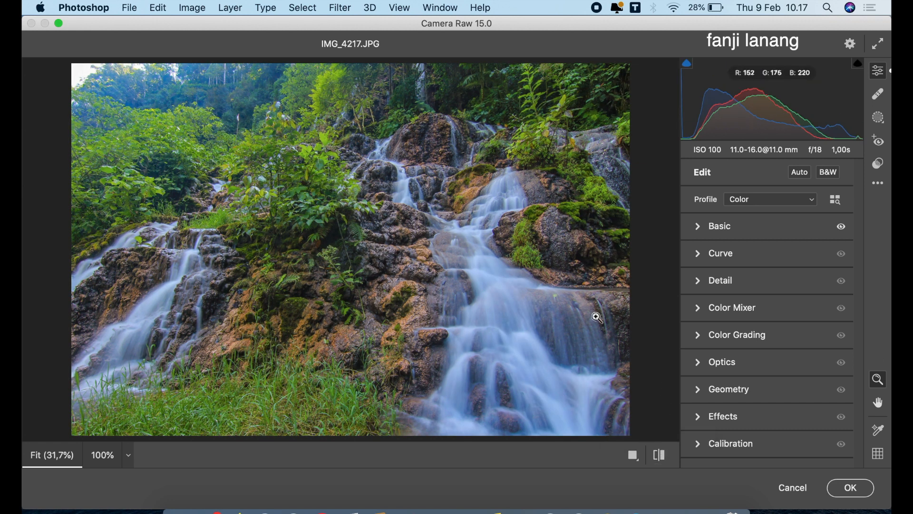
- In the Color Mixer, reduce the saturation of the Blues to -30
left_click(700, 309)
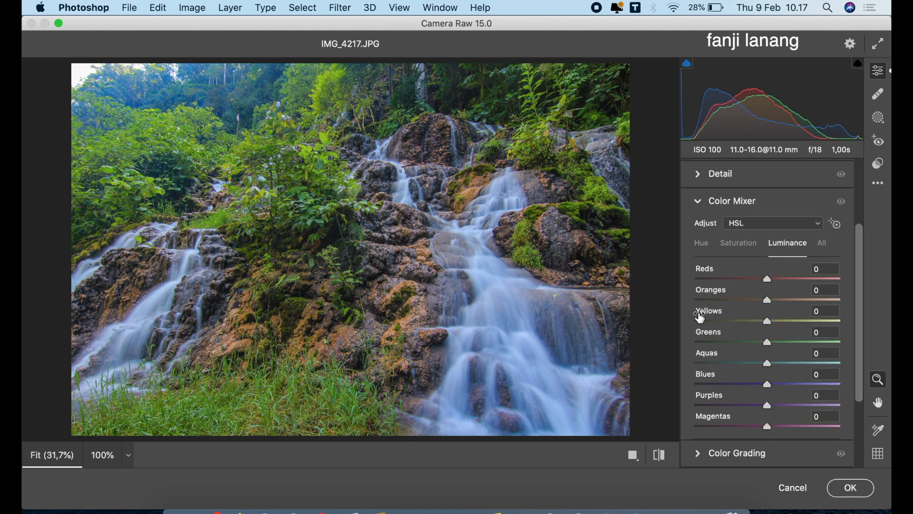
left_click(735, 248)
left_click_drag(767, 384, 743, 398)
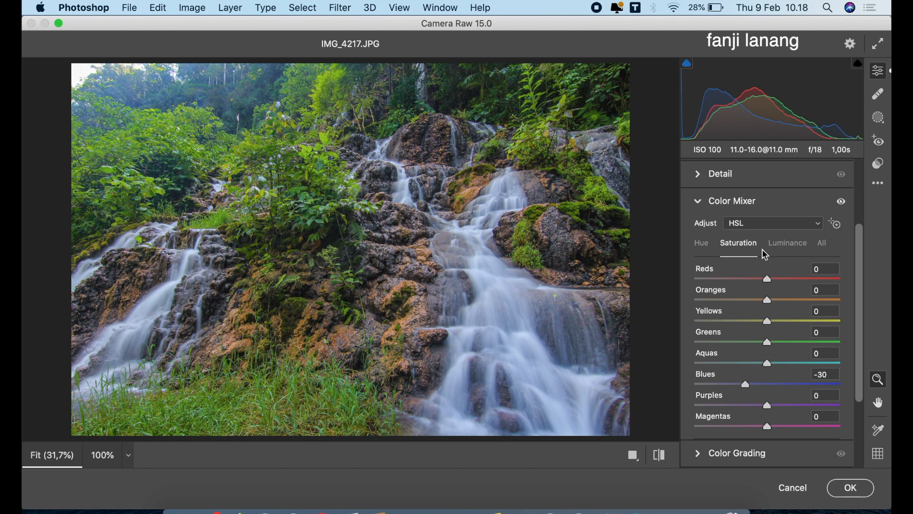
- Set the Color Mixer luminance of Greens to -10 and Yellows to +10, and compare with the default settings
left_click(794, 252)
left_click_drag(767, 343, 757, 363)
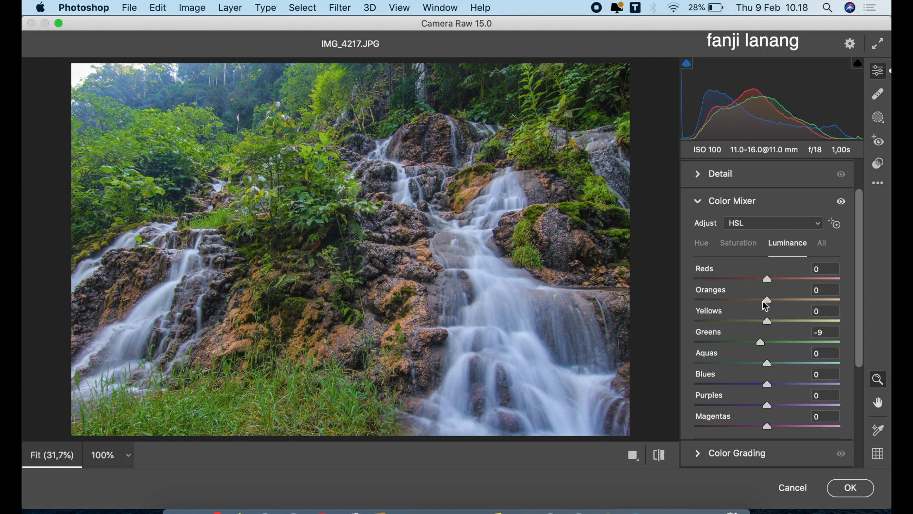
left_click_drag(768, 321, 777, 347)
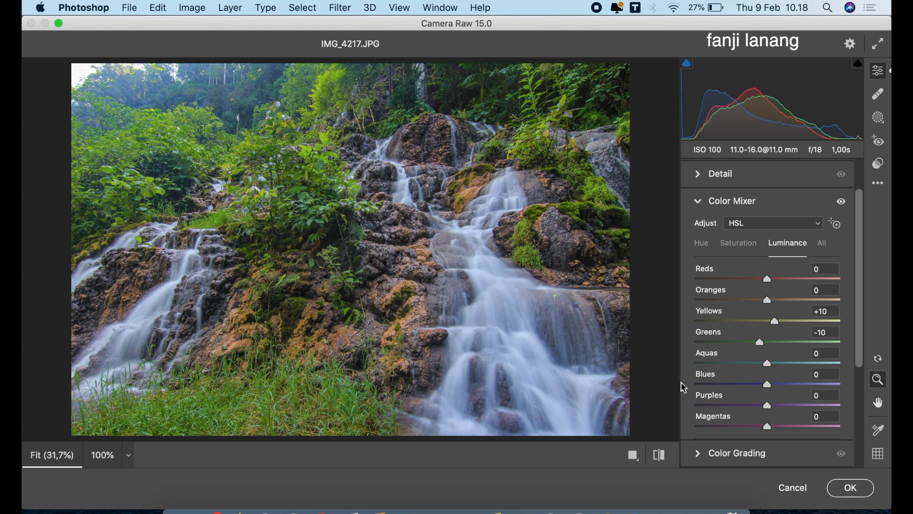
left_click(661, 460)
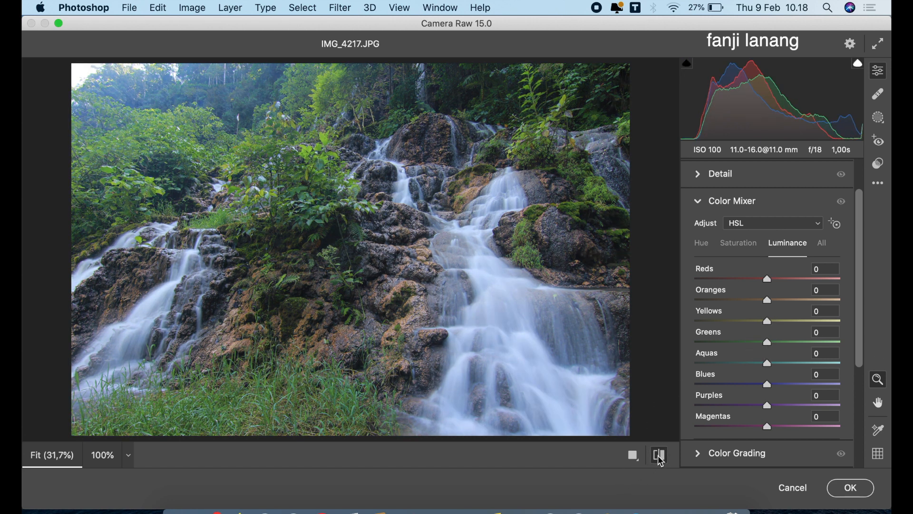
left_click(661, 460)
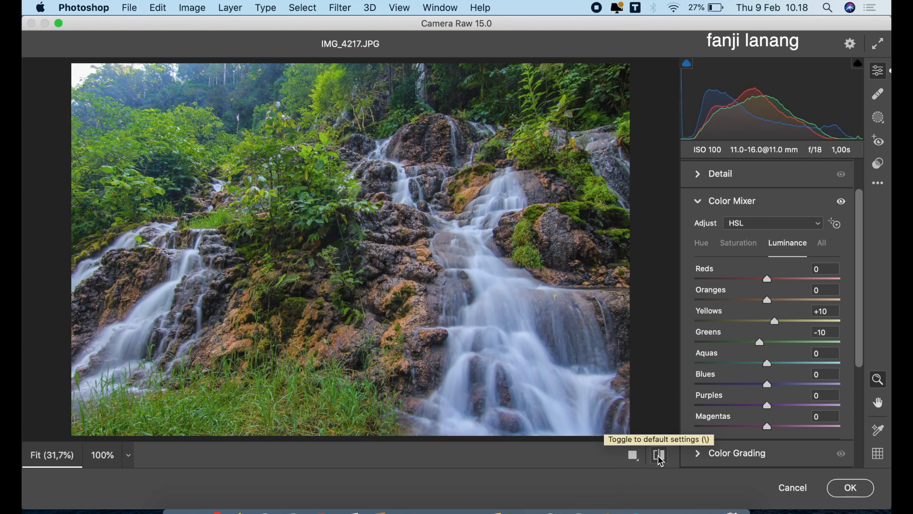
- Darken the photo's edges with an Optics Vignette of about -22
left_click(701, 201)
left_click(700, 364)
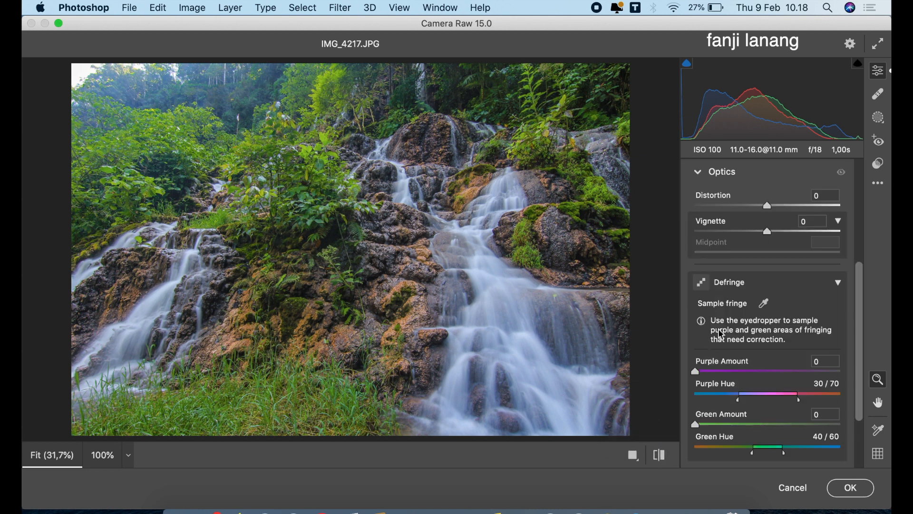
left_click(754, 232)
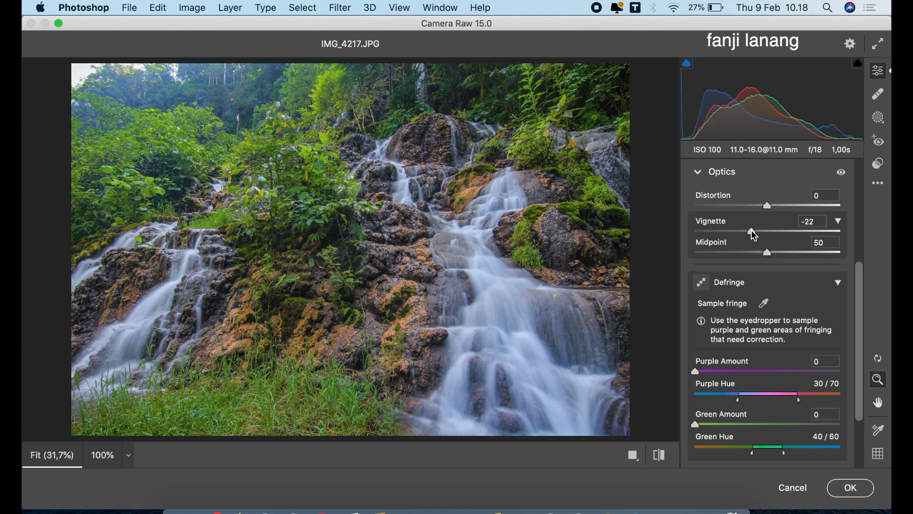
- Apply the Camera Raw edits and compare the result with the original by hiding and showing the Background copy layer
left_click(659, 455)
left_click(847, 486)
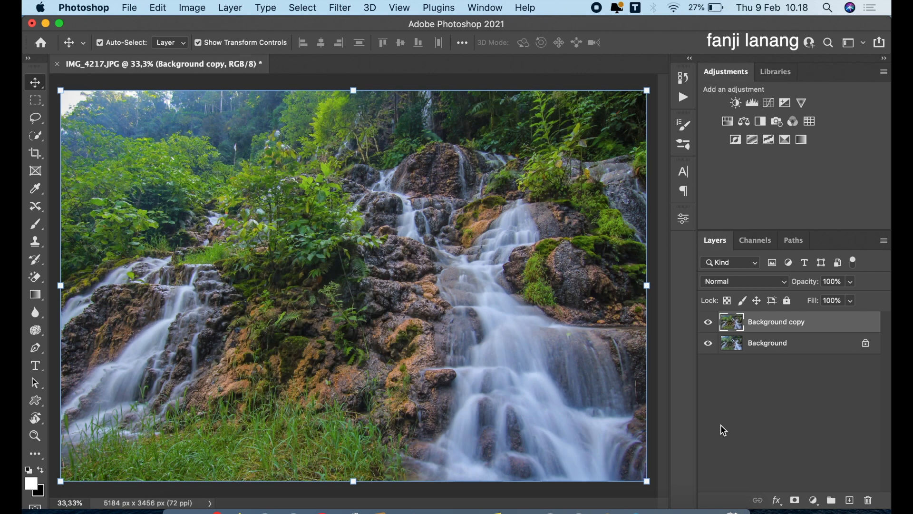
left_click(708, 323)
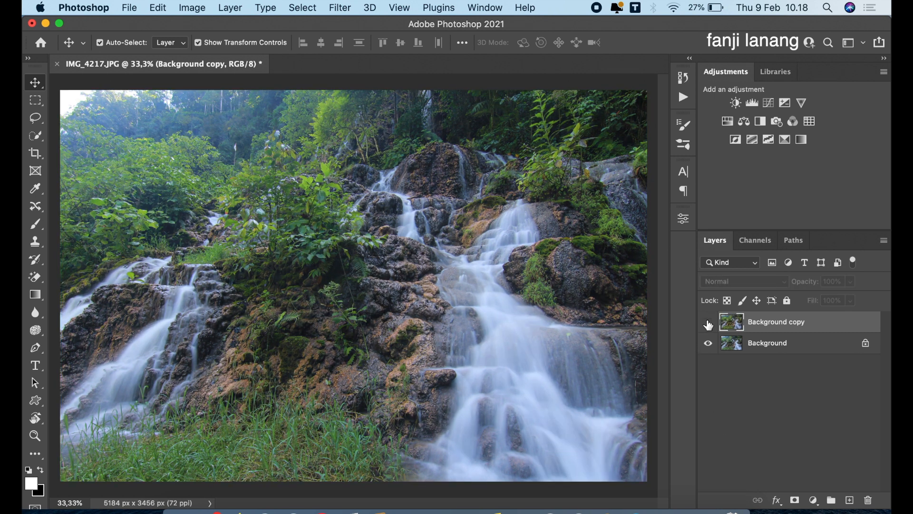
left_click(709, 323)
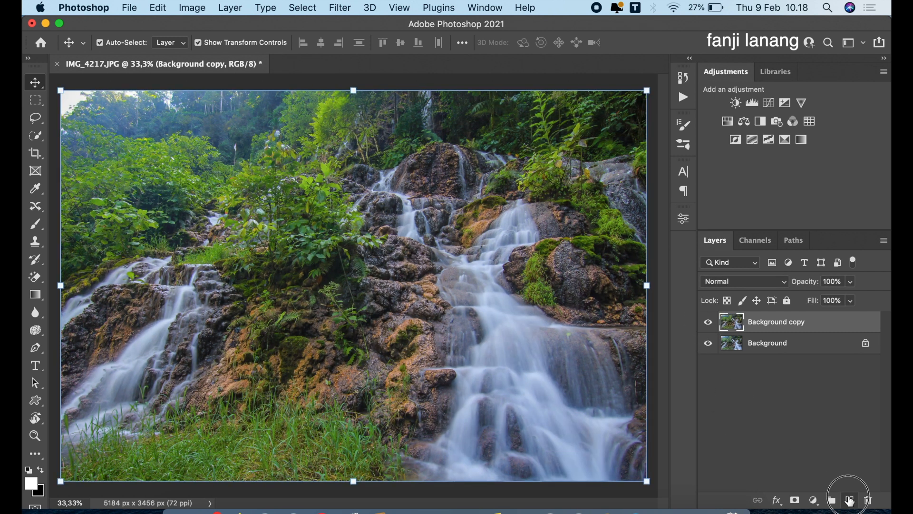
- Add a new layer and stamp the white signature brush at size 300 in the photo's lower-right corner
left_click(850, 500)
left_click(40, 228)
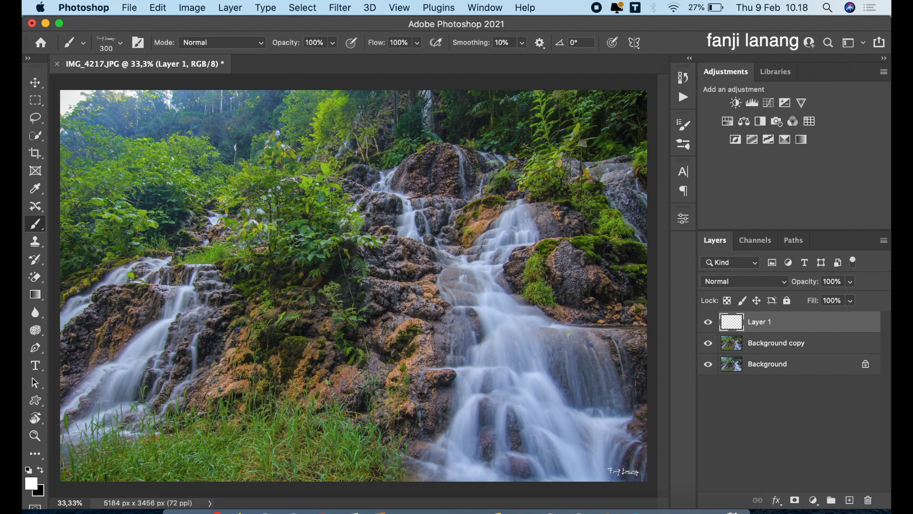
left_click(621, 465)
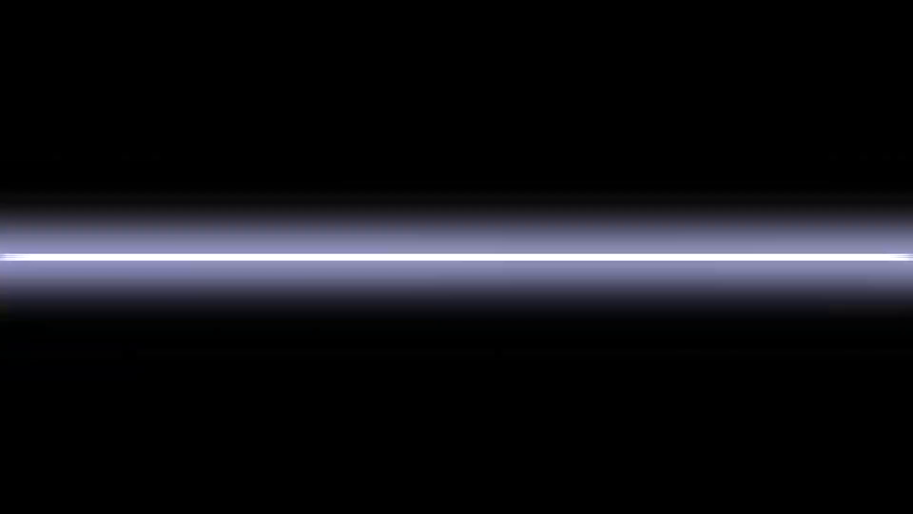